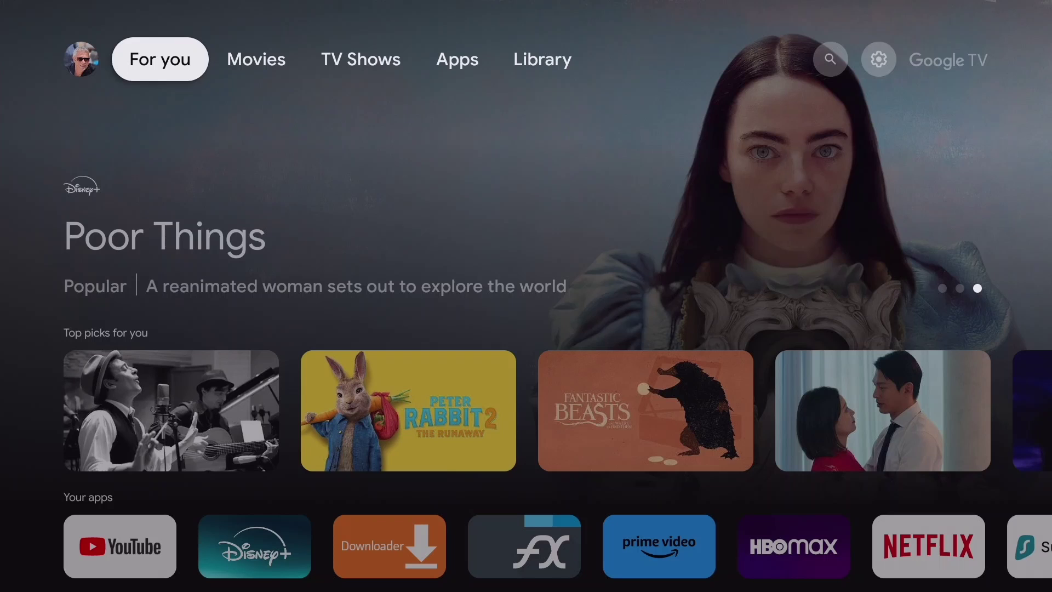
From the Apps tab, search for 'tivimate' to find TiviMate IPTV Player.
{"action": "key", "text": "Right"}
{"action": "key", "text": "Right"}
{"action": "key", "text": "Right"}
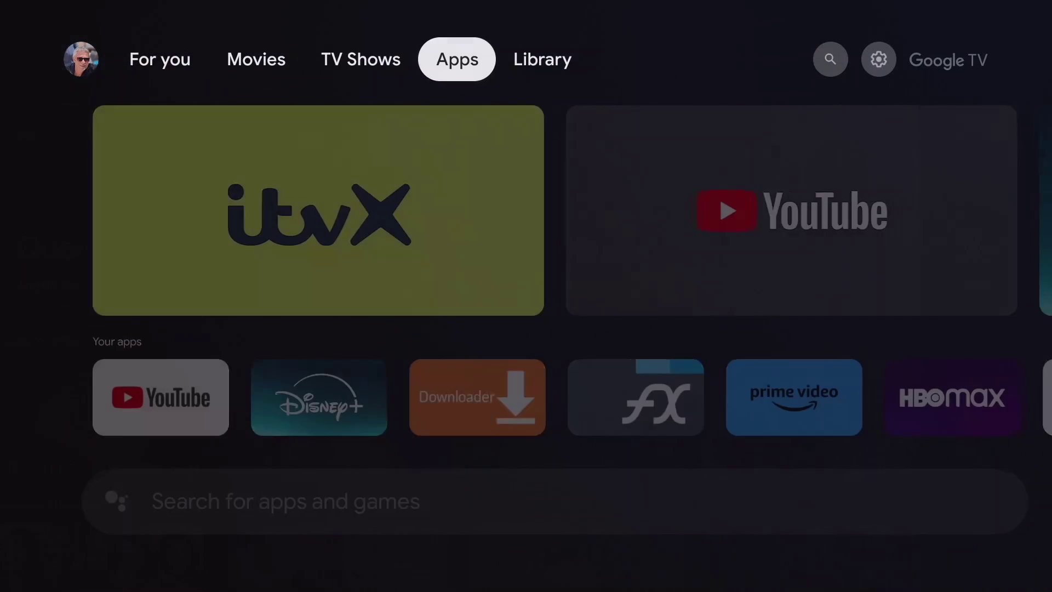
{"action": "key", "text": "Down"}
{"action": "key", "text": "Down"}
{"action": "key", "text": "Down"}
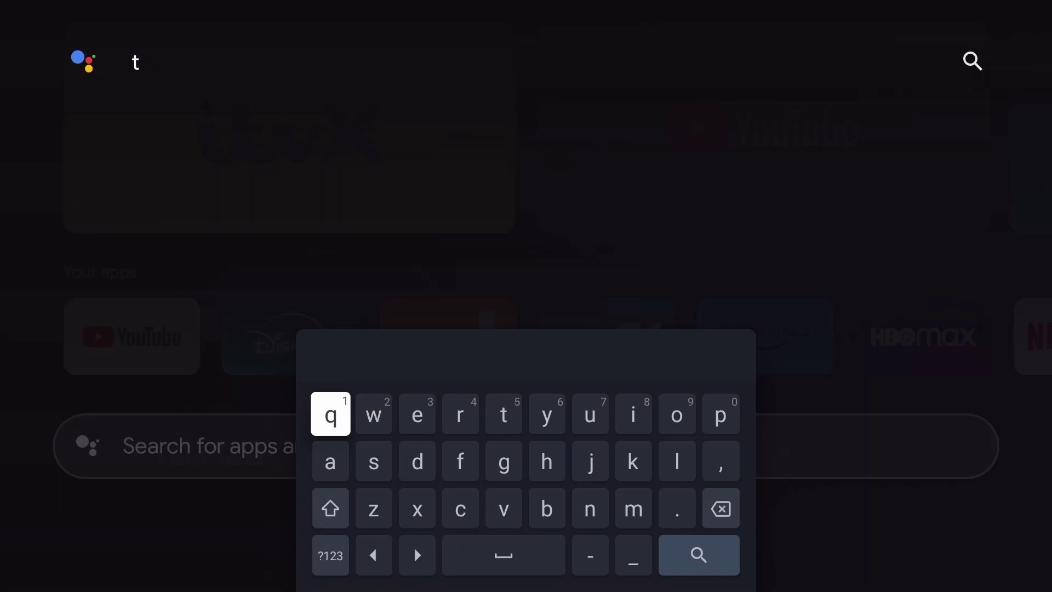
{"action": "type", "text": "vimate"}
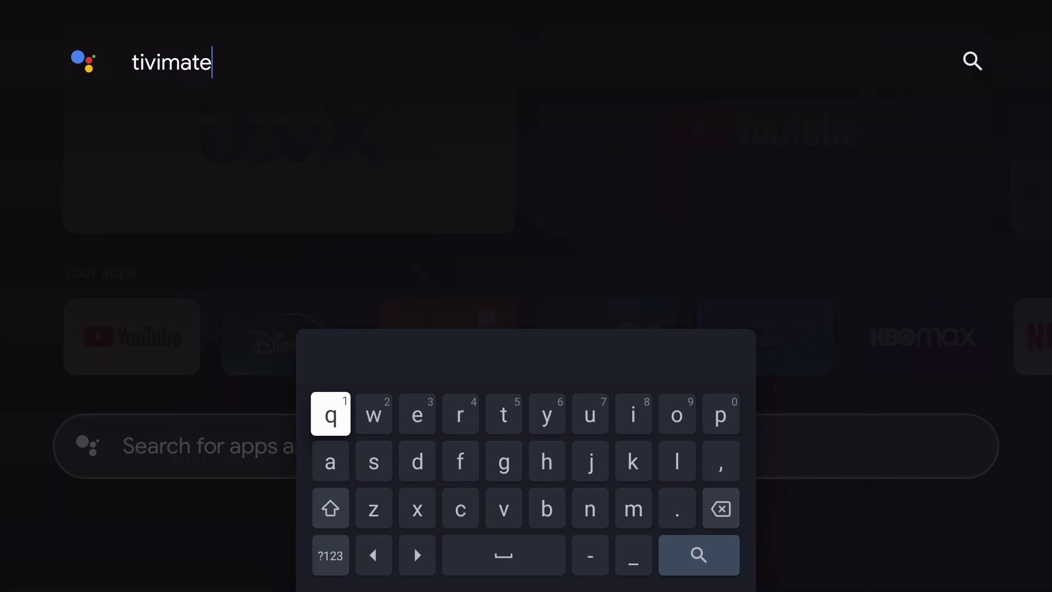
{"action": "key", "text": "Return"}
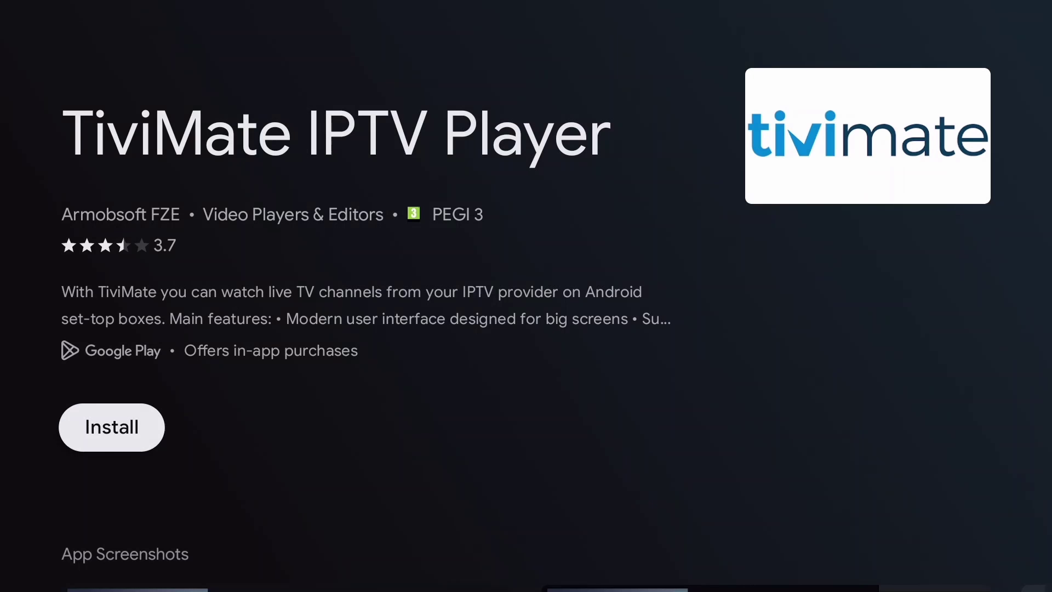
Install TiviMate IPTV Player and open it once the download finishes.
{"action": "key", "text": "Return"}
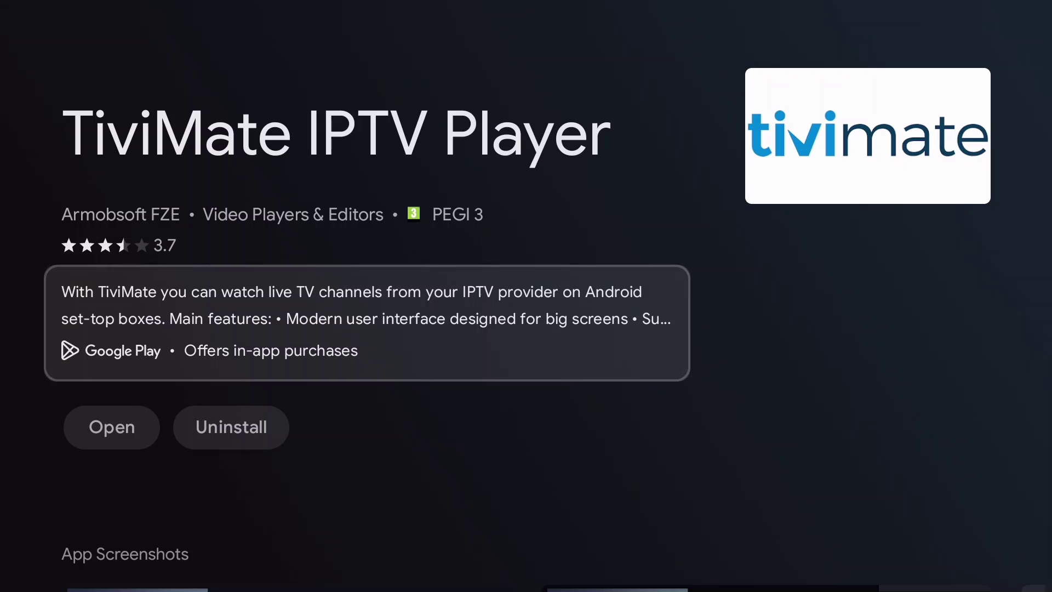
{"action": "left_click", "coordinate": [112, 427]}
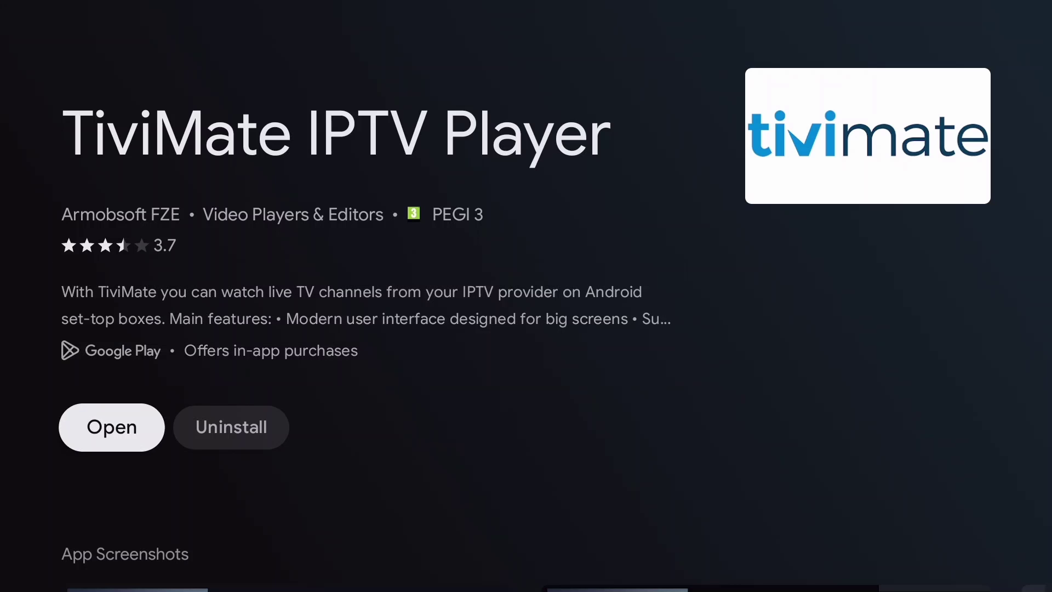
{"action": "key", "text": "Return"}
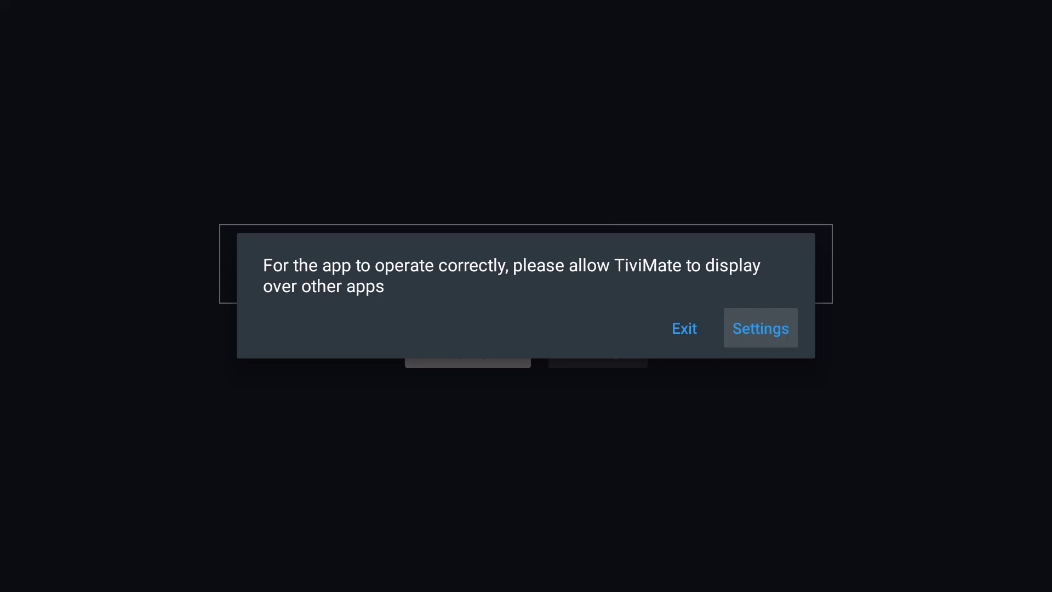
Set TiviMate to Allowed for displaying over other apps, then return to TiviMate.
{"action": "key", "text": "Return"}
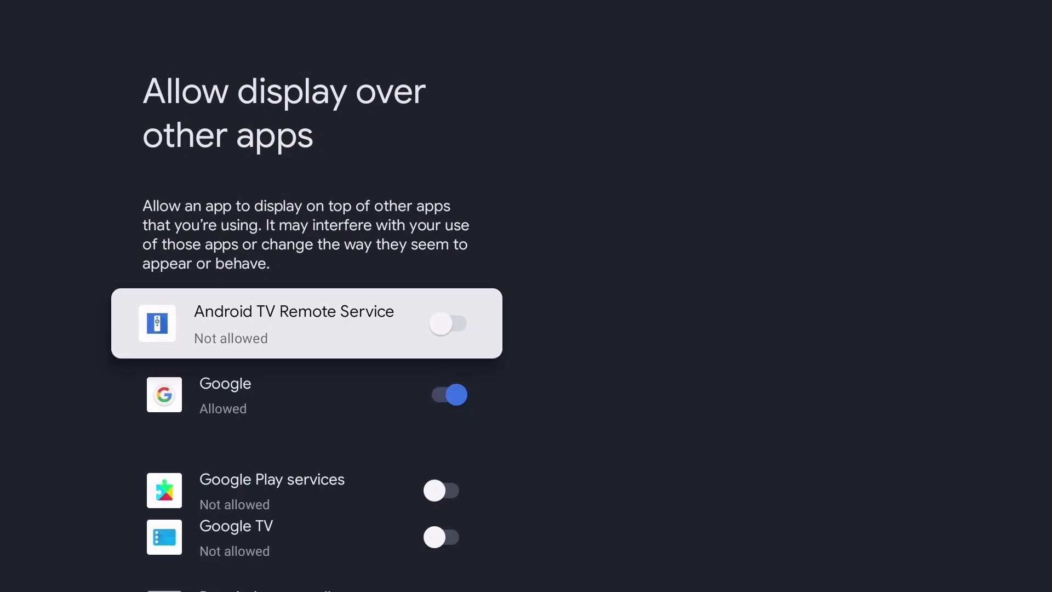
{"action": "key", "text": "Down"}
{"action": "key", "text": "Down"}
{"action": "key", "text": "Down"}
{"action": "key", "text": "Down"}
{"action": "key", "text": "Down"}
{"action": "key", "text": "Down"}
{"action": "key", "text": "Down"}
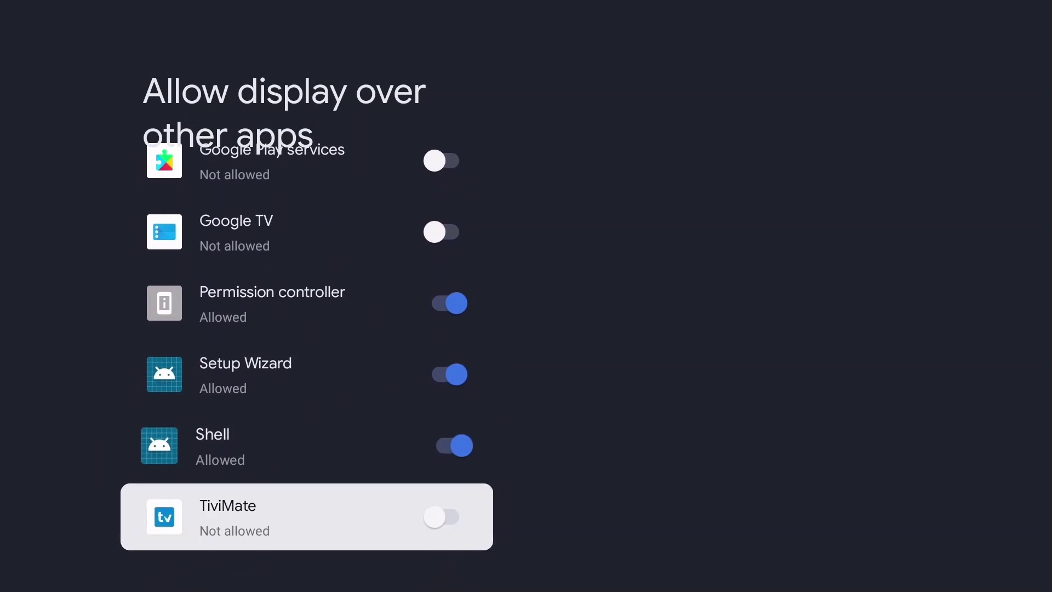
{"action": "key", "text": "Return"}
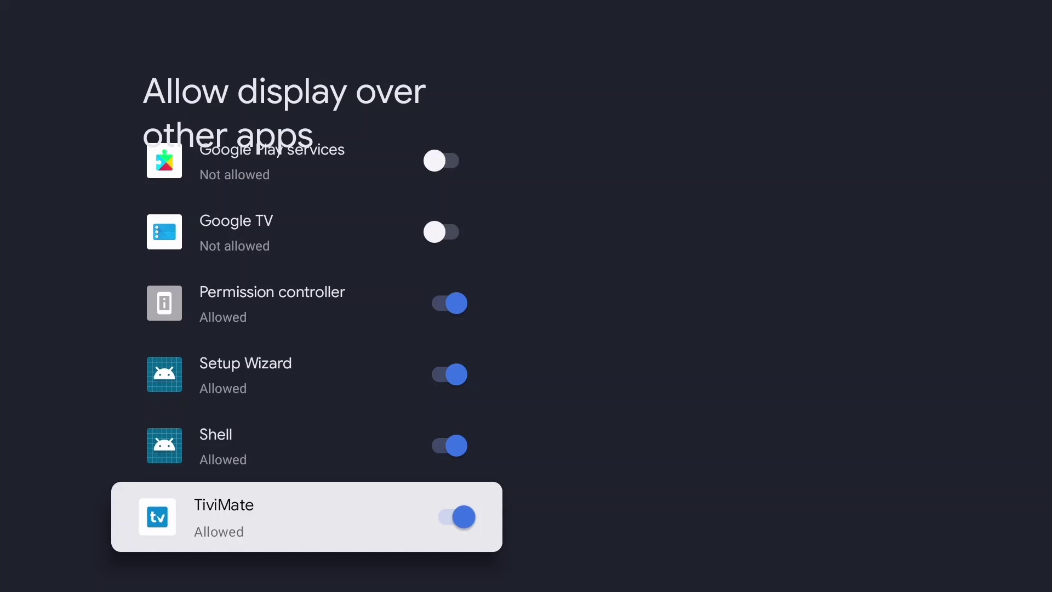
{"action": "key", "text": "Escape"}
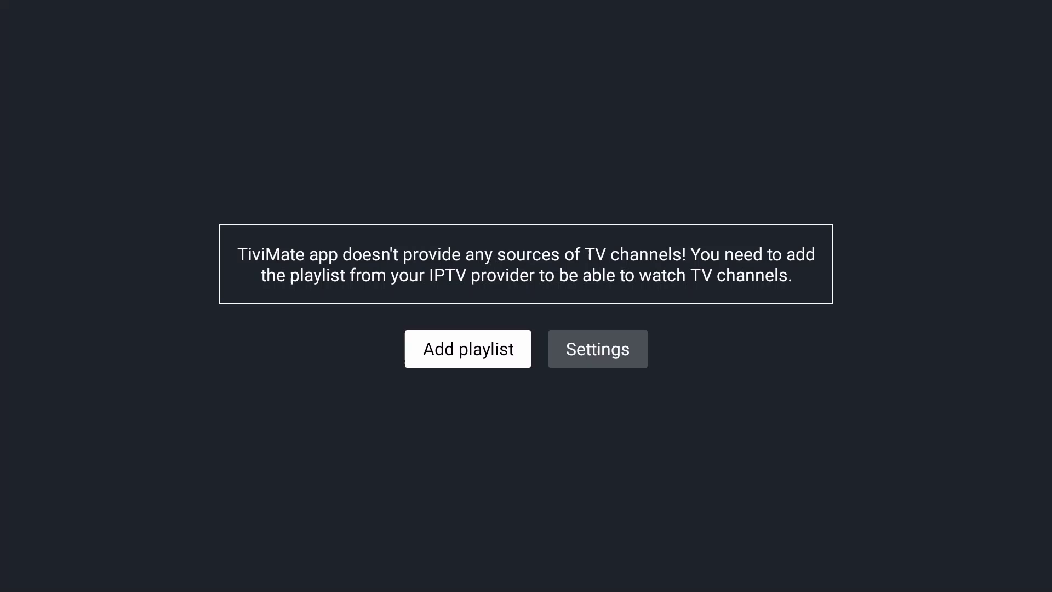
Go from TiviMate settings to Unlock Premium and open the account login form.
{"action": "key", "text": "Right"}
{"action": "key", "text": "Return"}
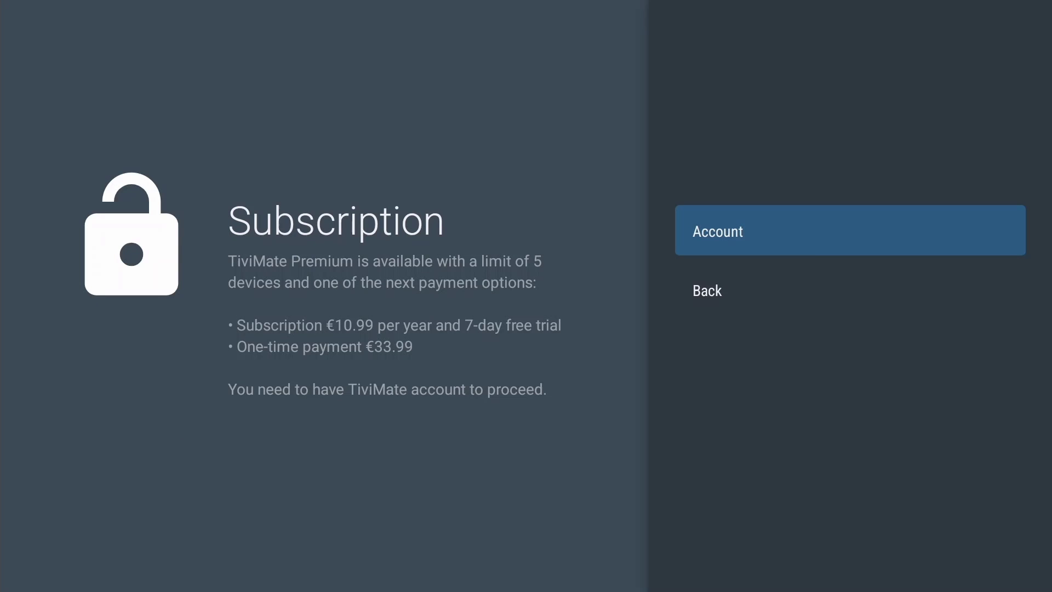
{"action": "key", "text": "Return"}
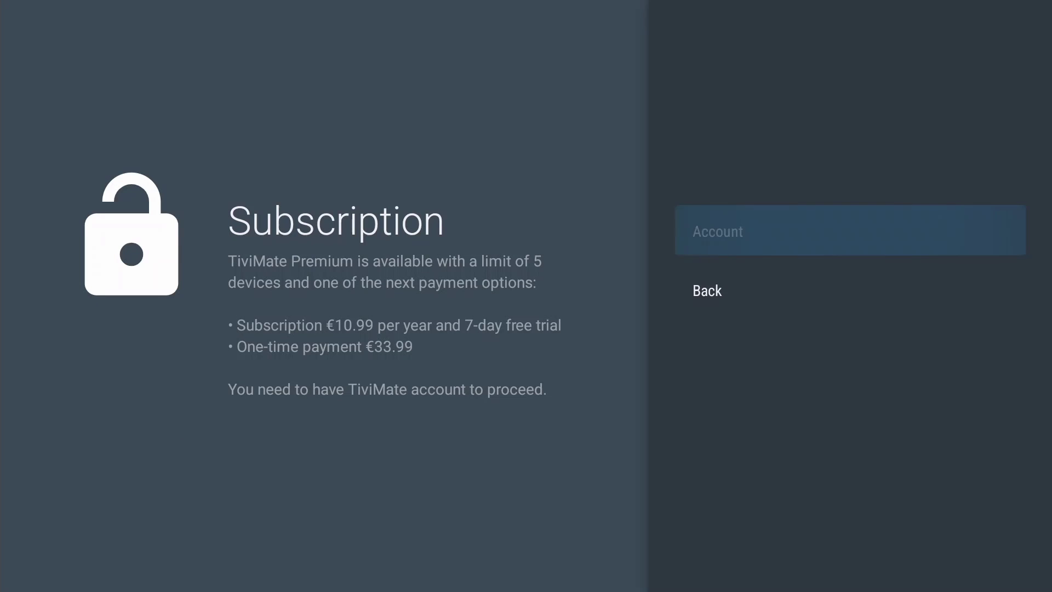
{"action": "key", "text": "Return"}
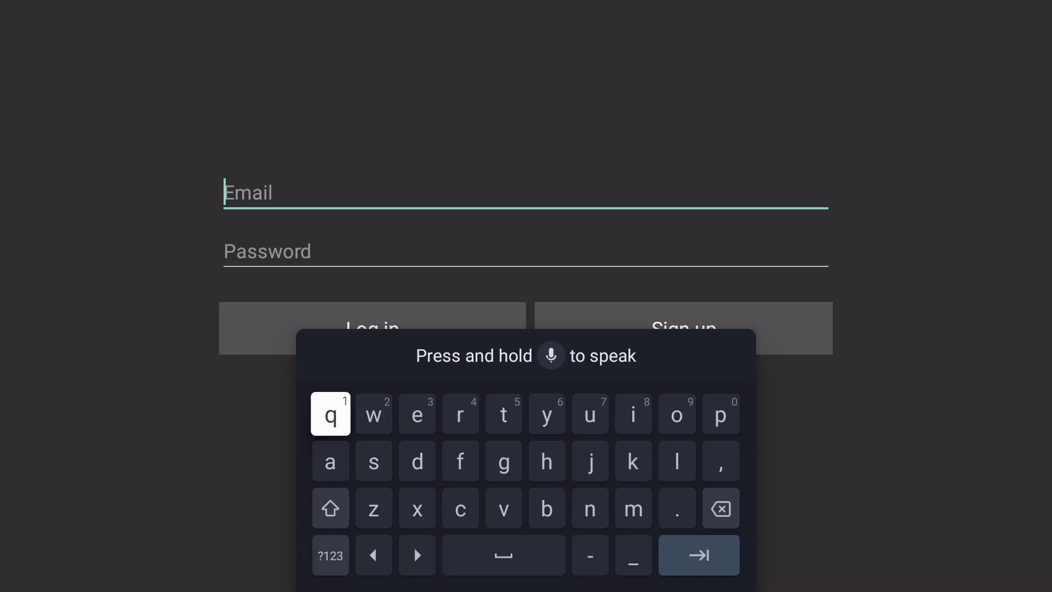
Leave the login fields and switch to the Create account form.
{"action": "key", "text": "Escape"}
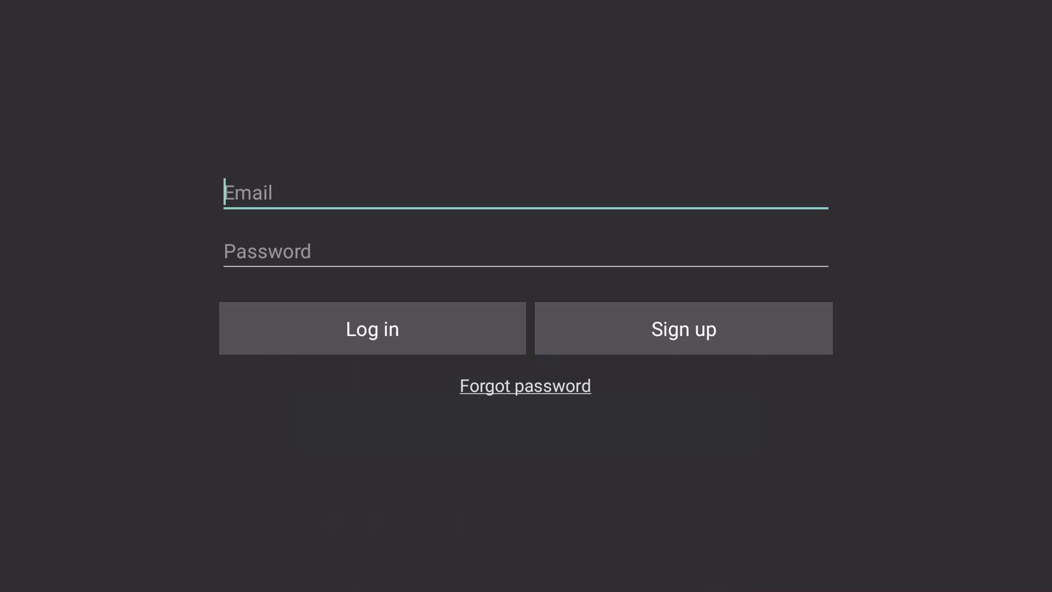
{"action": "key", "text": "Down"}
{"action": "key", "text": "Down"}
{"action": "key", "text": "Right"}
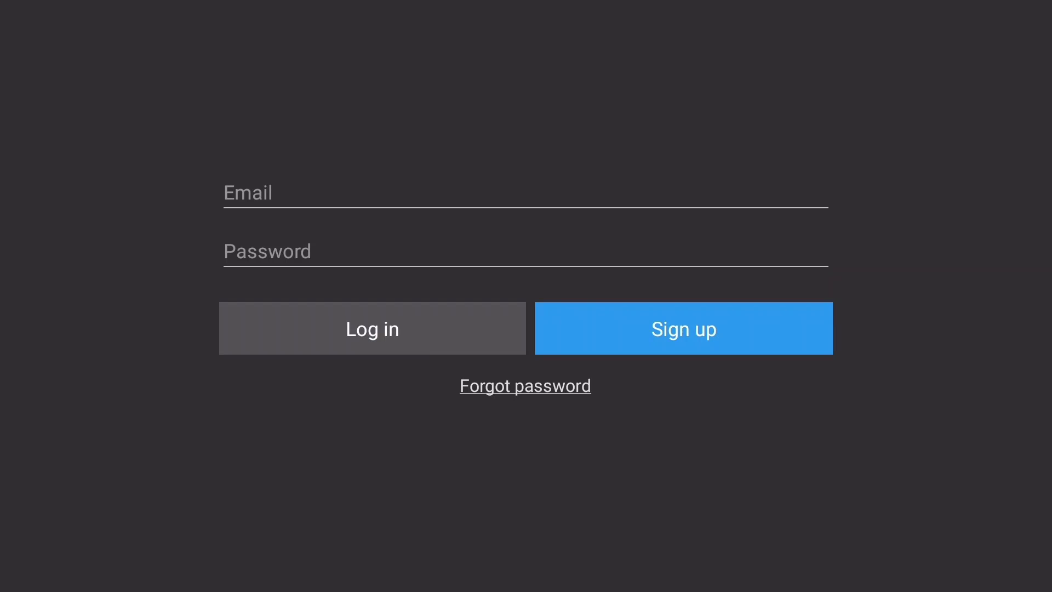
{"action": "key", "text": "Return"}
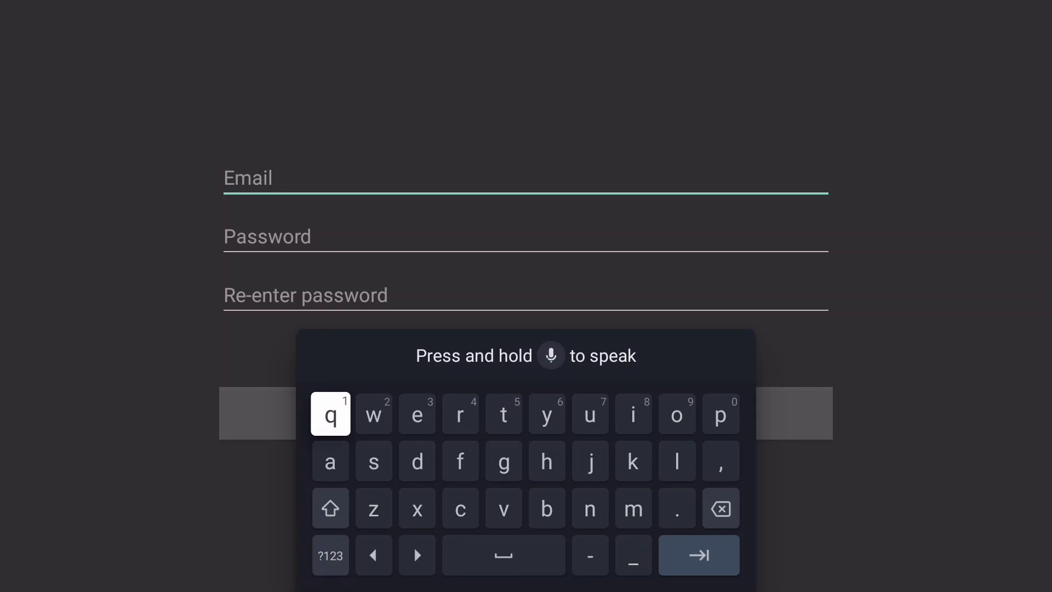
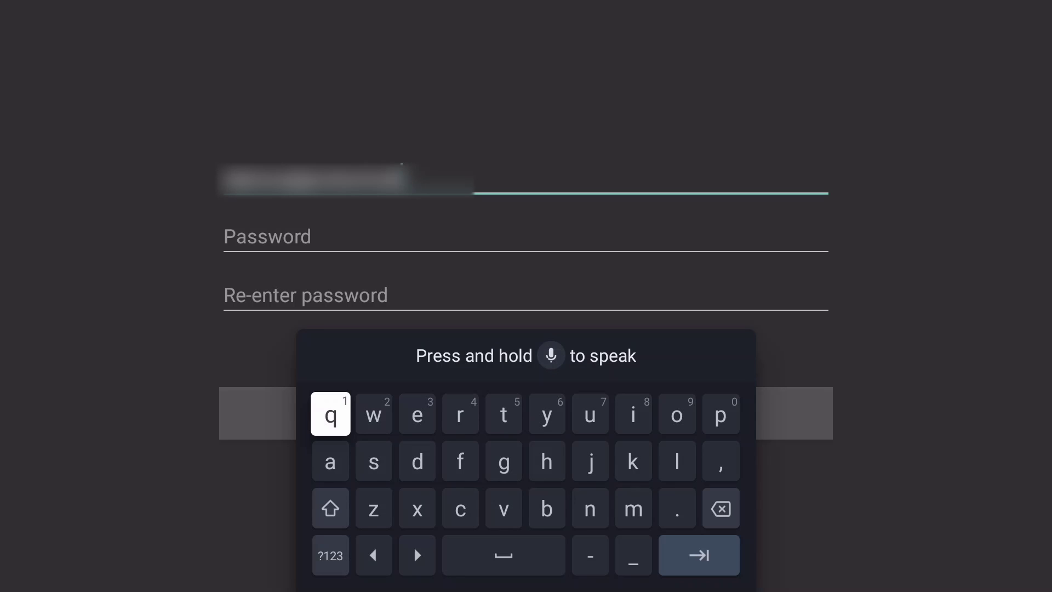
Enter the account e-mail and the same password in both password fields, then submit the registration.
{"action": "key", "text": "Tab"}
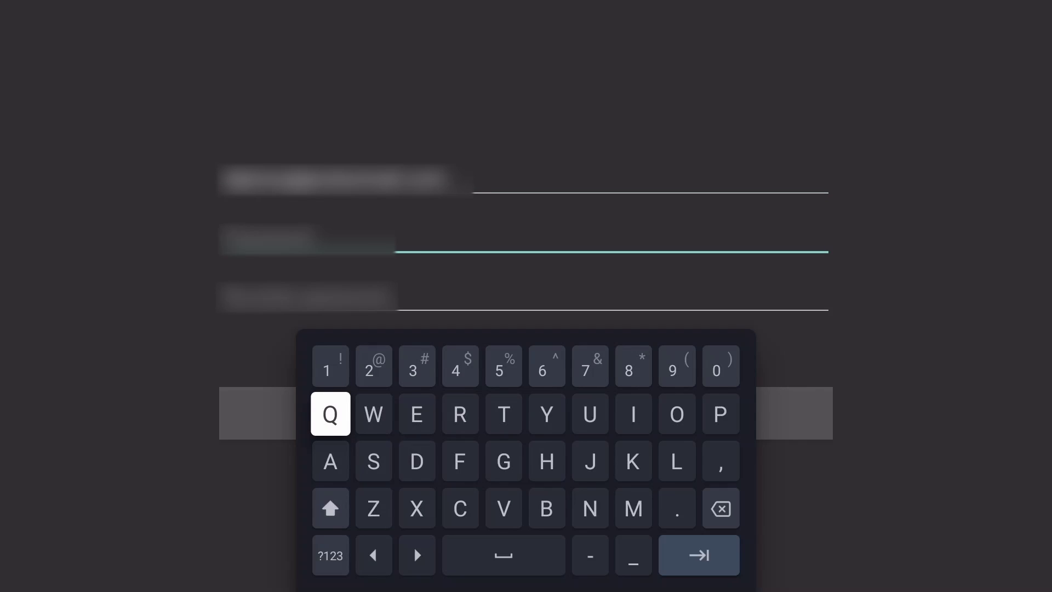
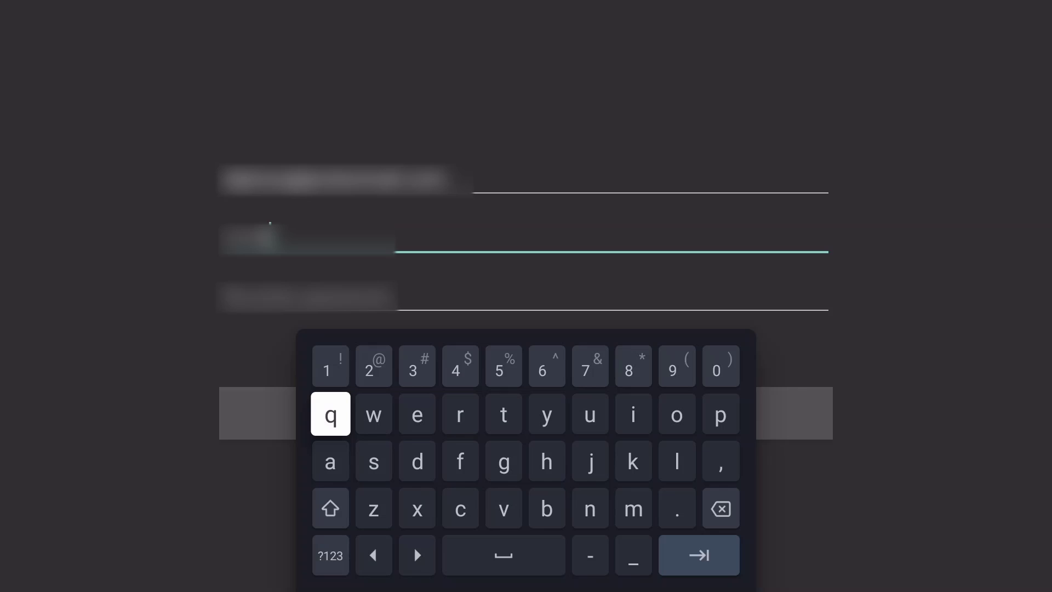
{"action": "key", "text": "Tab"}
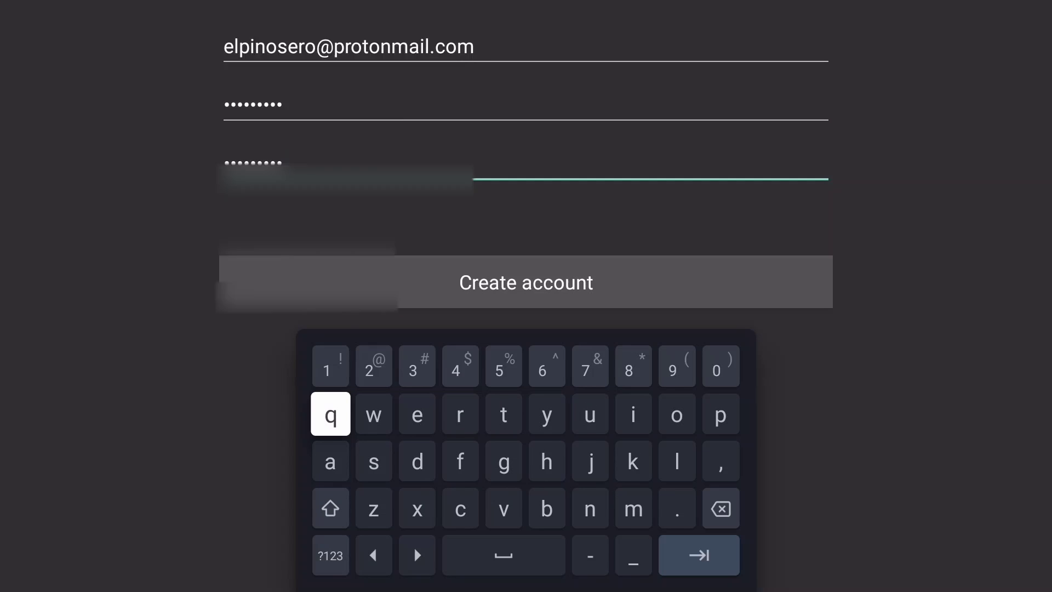
{"action": "key", "text": "Escape"}
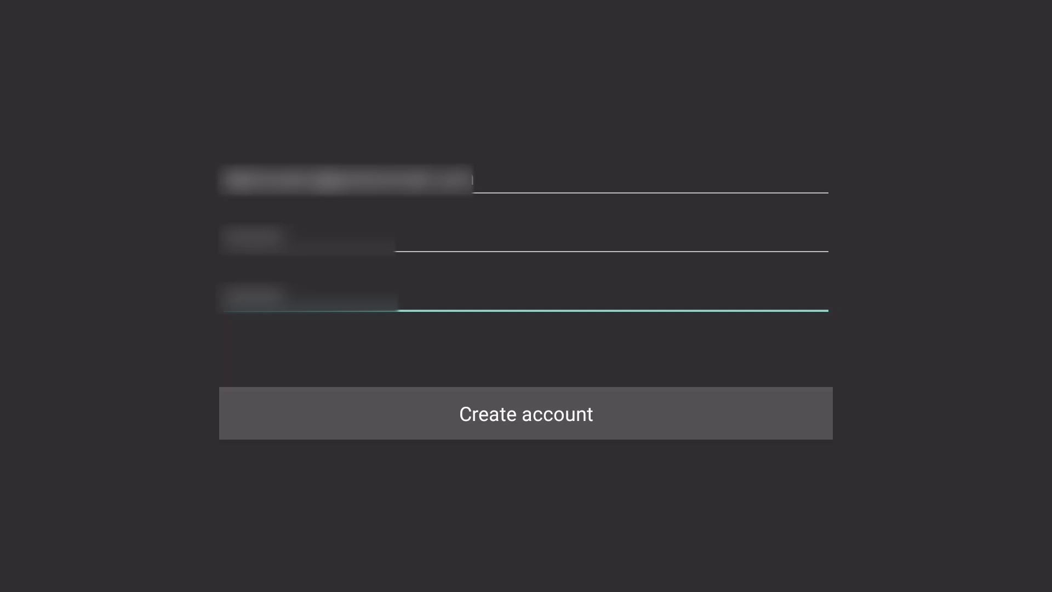
{"action": "key", "text": "Tab"}
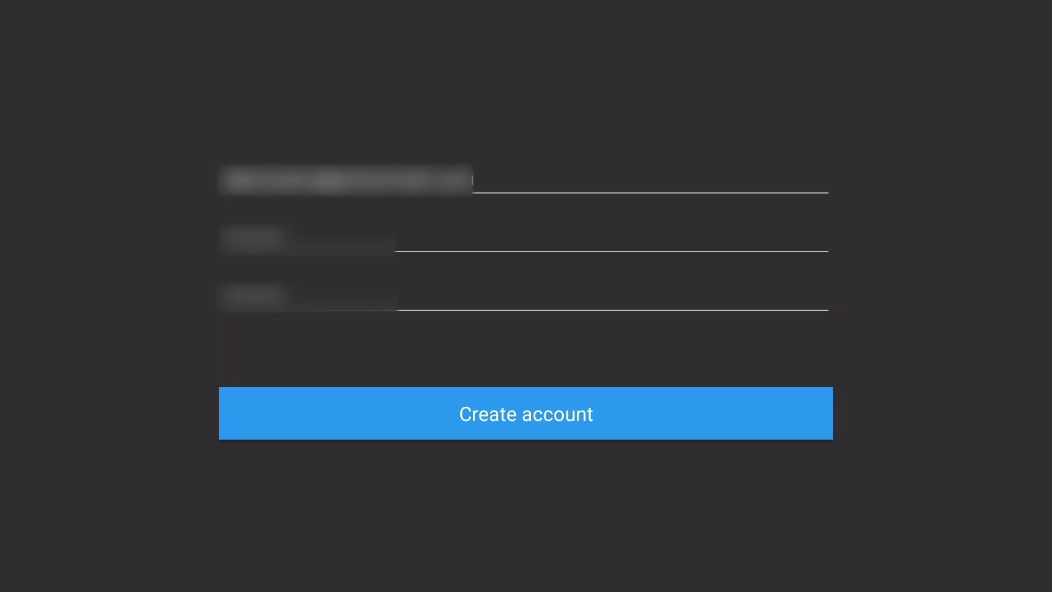
{"action": "key", "text": "Return"}
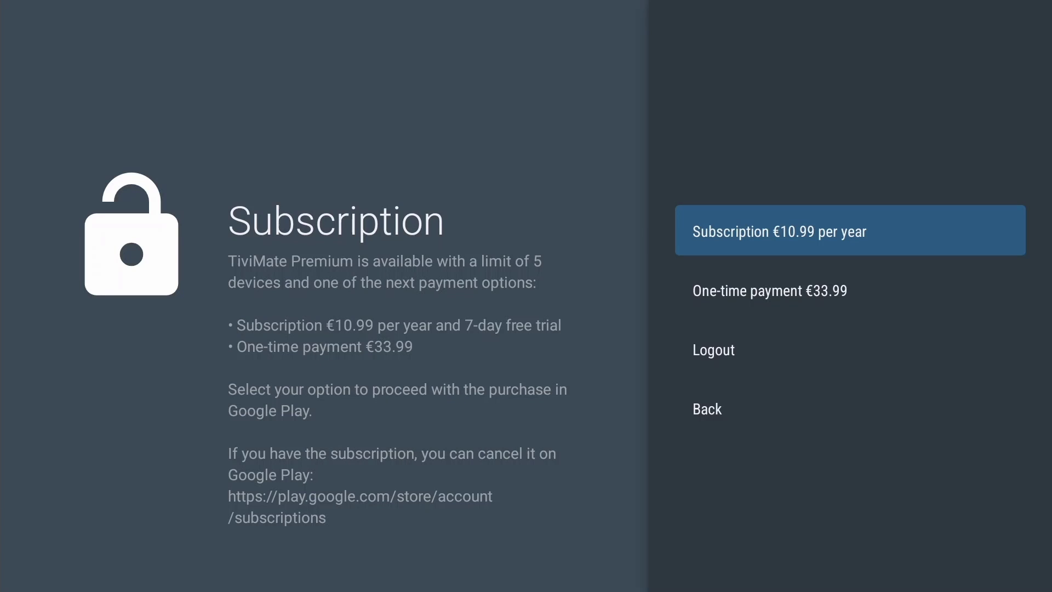
Select the 'One-time payment €33.99' option on the Subscription screen.
{"action": "key", "text": "Down"}
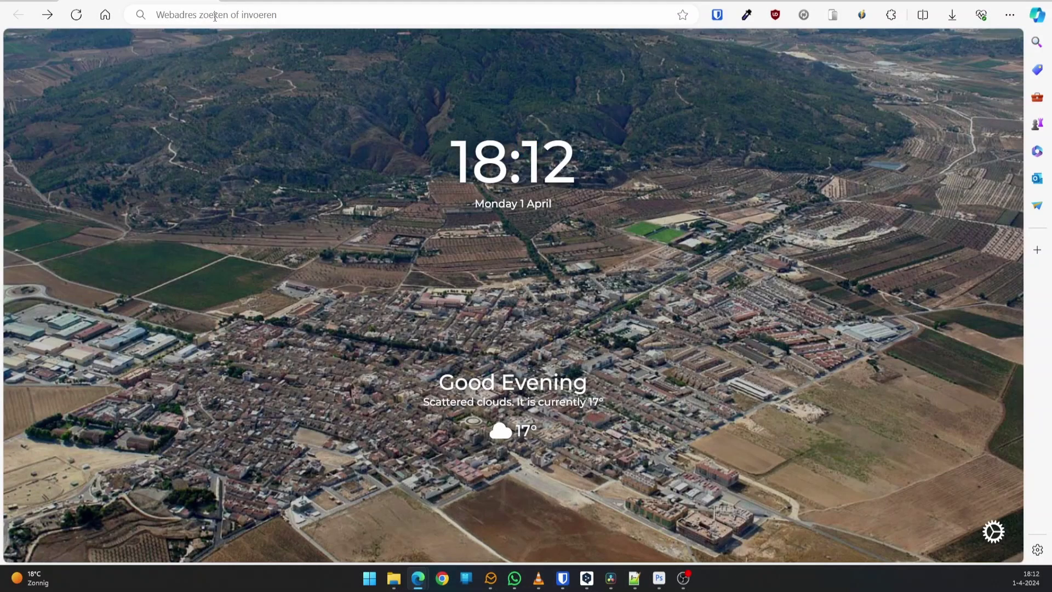
Open g.co/playcontinue in the browser and confirm buying TiviMate Premium with Kopen.
{"action": "left_click", "coordinate": [216, 15]}
{"action": "type", "text": "g.co/playc"}
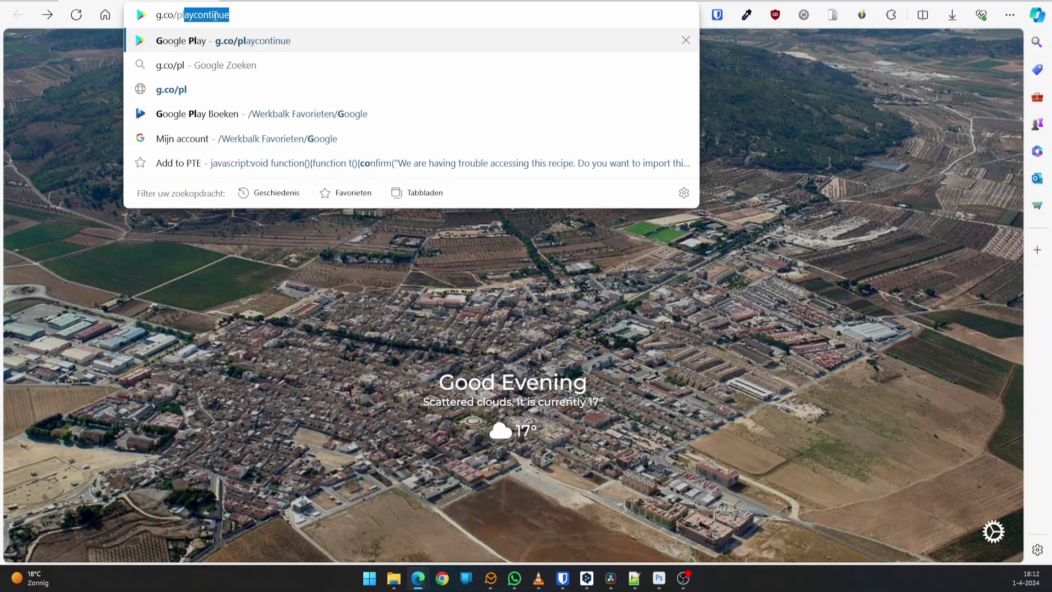
{"action": "type", "text": "ontinue"}
{"action": "key", "text": "Return"}
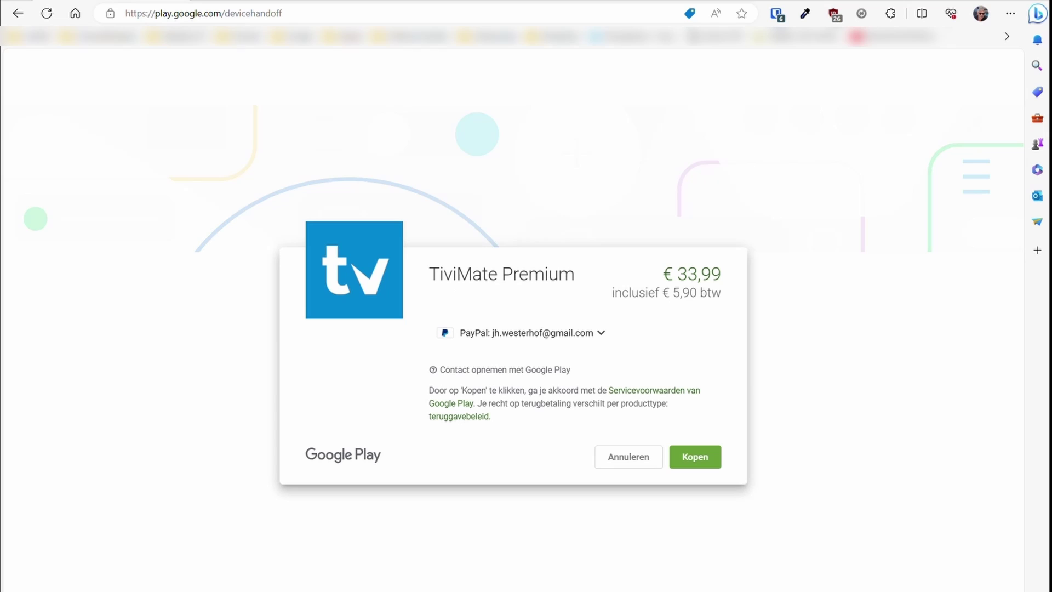
{"action": "left_click", "coordinate": [695, 456]}
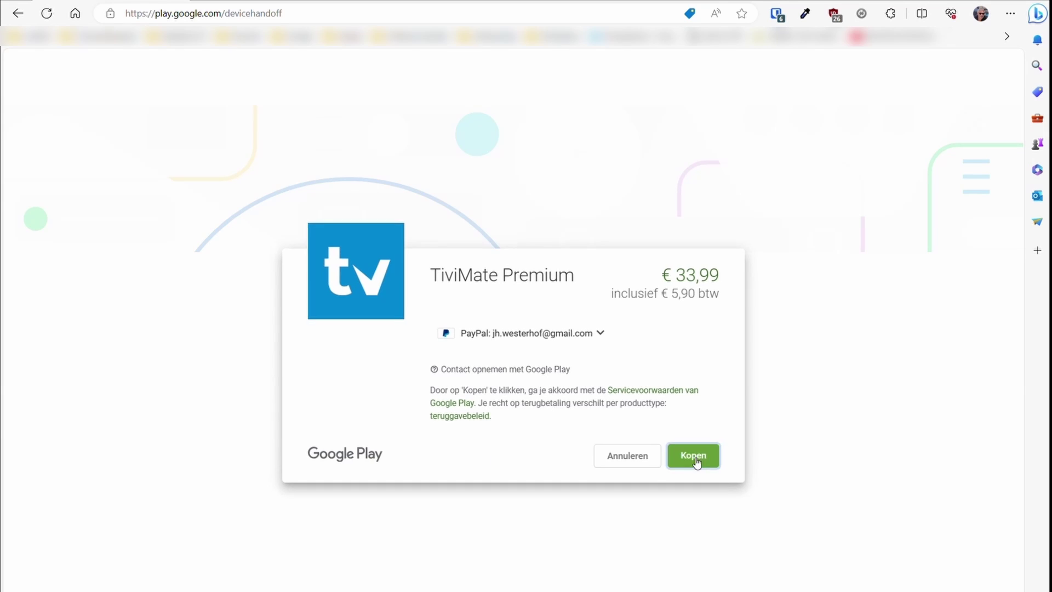
Verify with the Google account password and require verification for all purchases and installs.
{"action": "key", "text": "ctrl+v"}
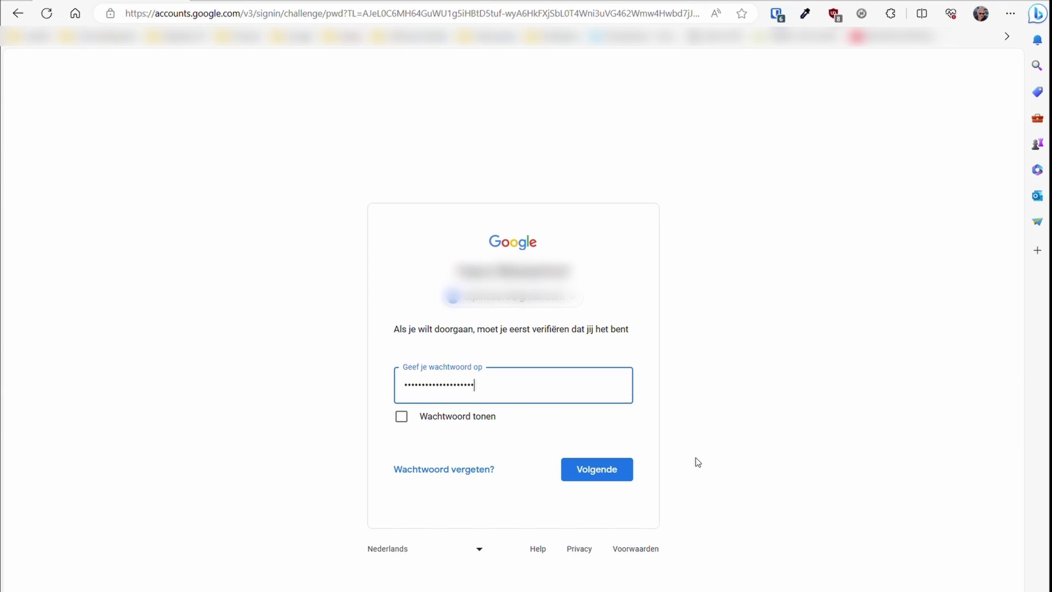
{"action": "key", "text": "BackSpace"}
{"action": "key", "text": "BackSpace"}
{"action": "key", "text": "BackSpace"}
{"action": "left_click", "coordinate": [599, 470]}
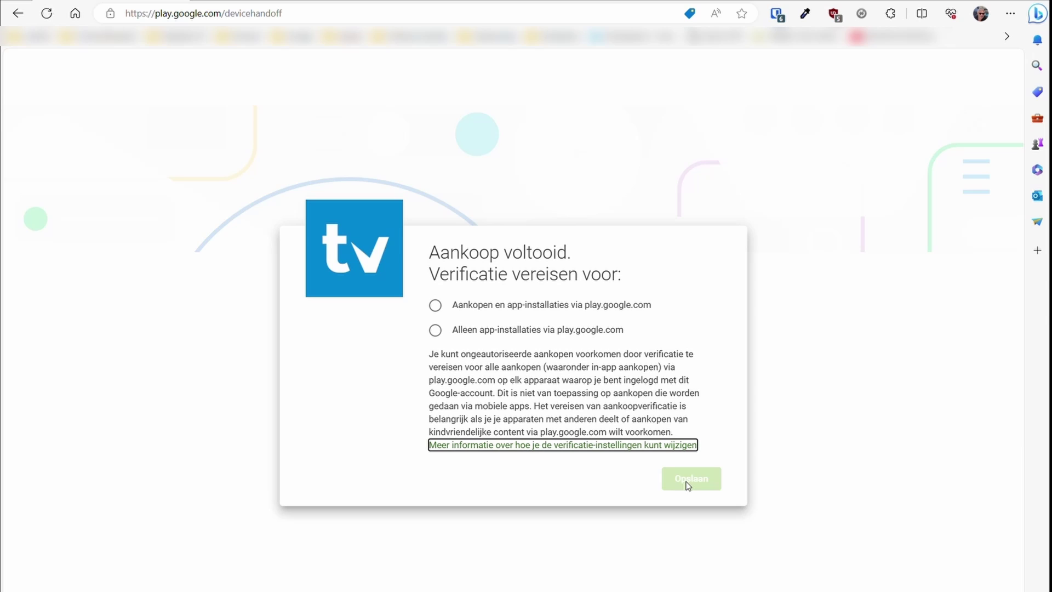
{"action": "left_click", "coordinate": [474, 306]}
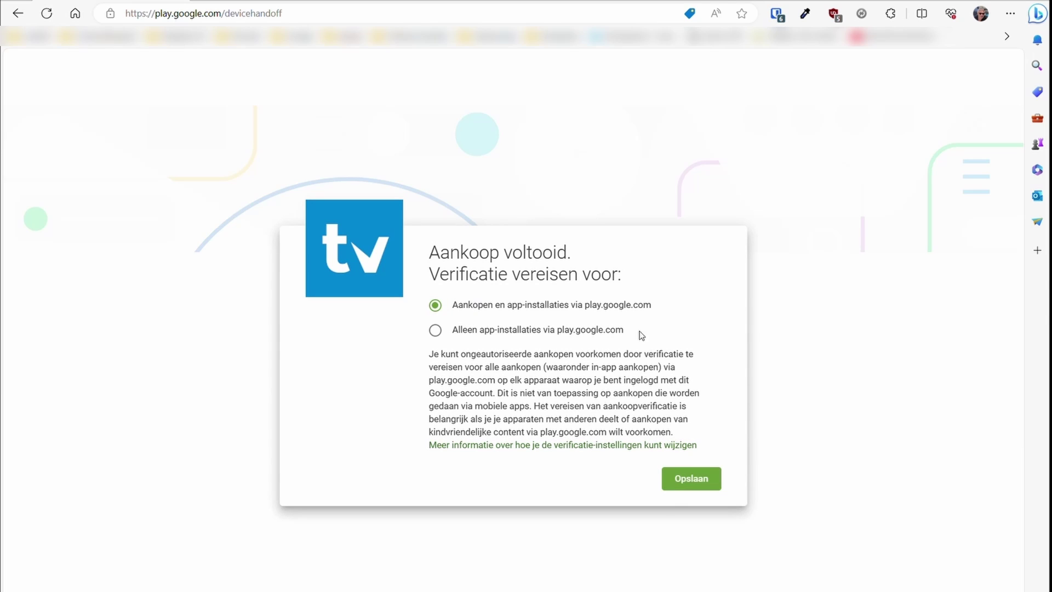
{"action": "left_click", "coordinate": [691, 479]}
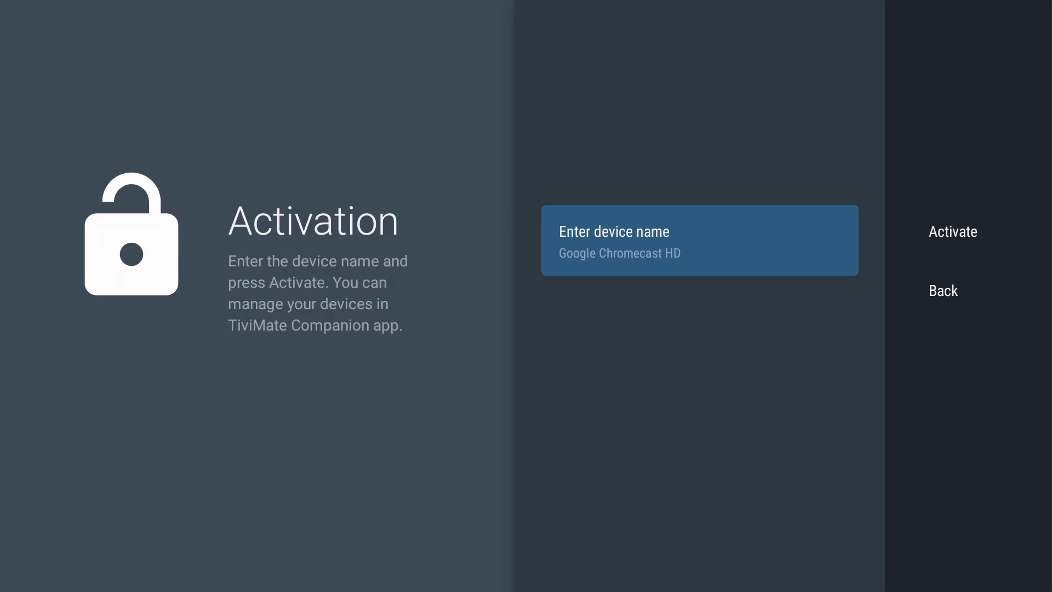
Keep 'Google Chromecast HD' as the device name and activate premium on this device.
{"action": "key", "text": "Return"}
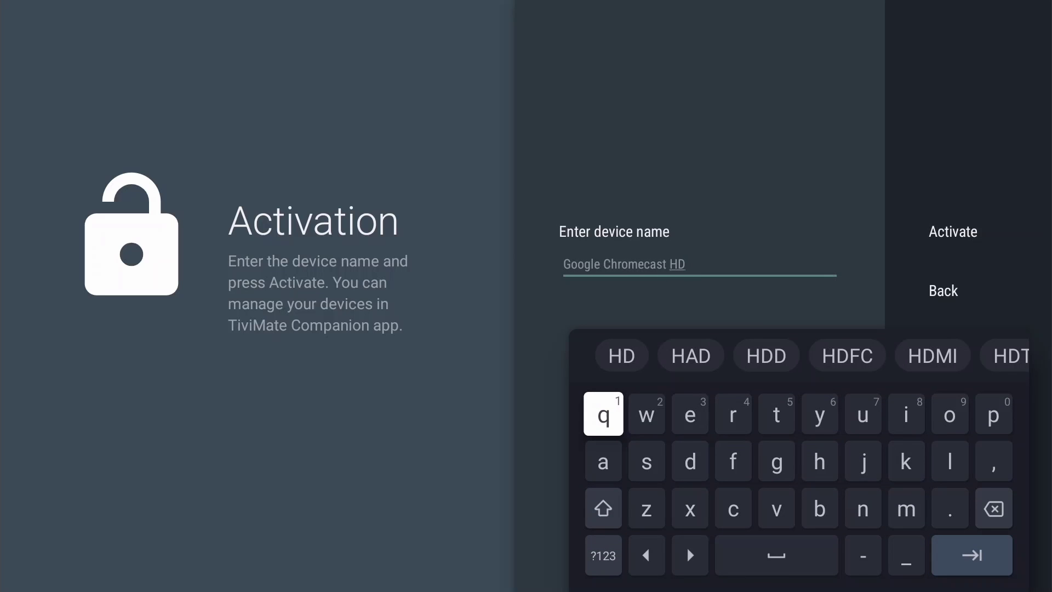
{"action": "key", "text": "Escape"}
{"action": "key", "text": "Right"}
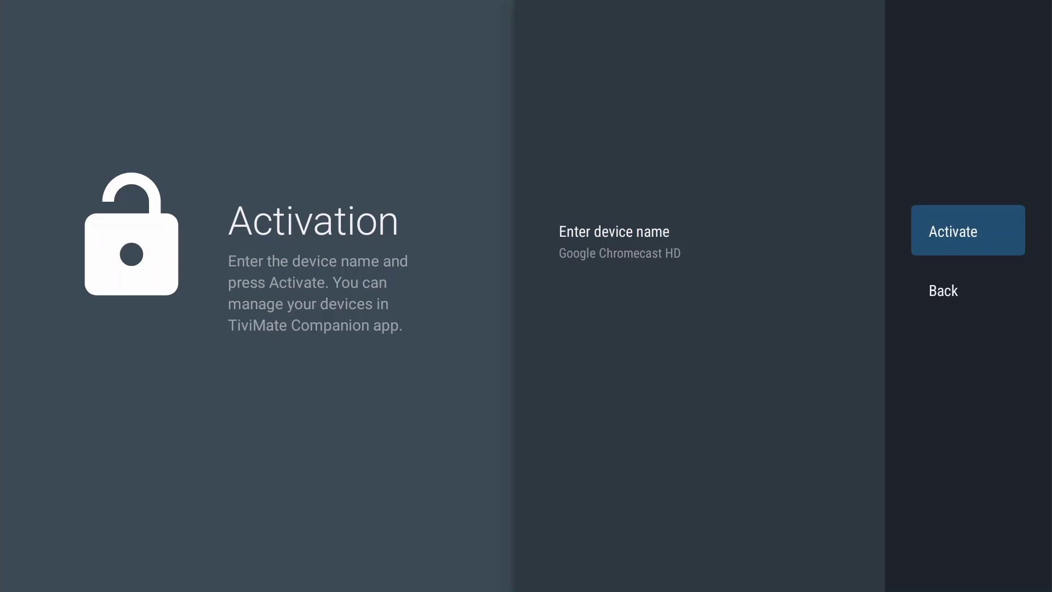
{"action": "key", "text": "Return"}
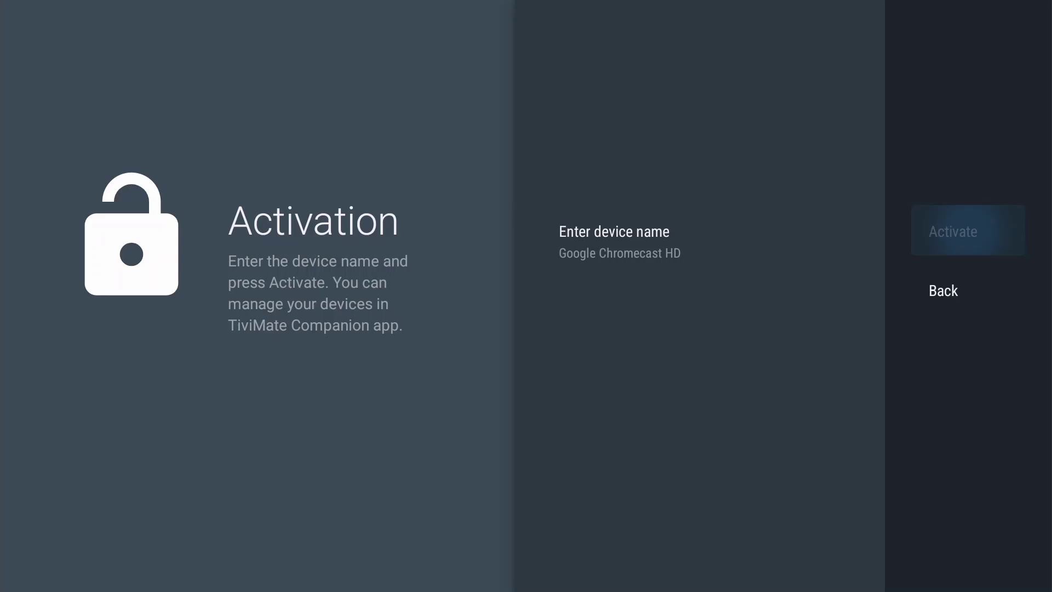